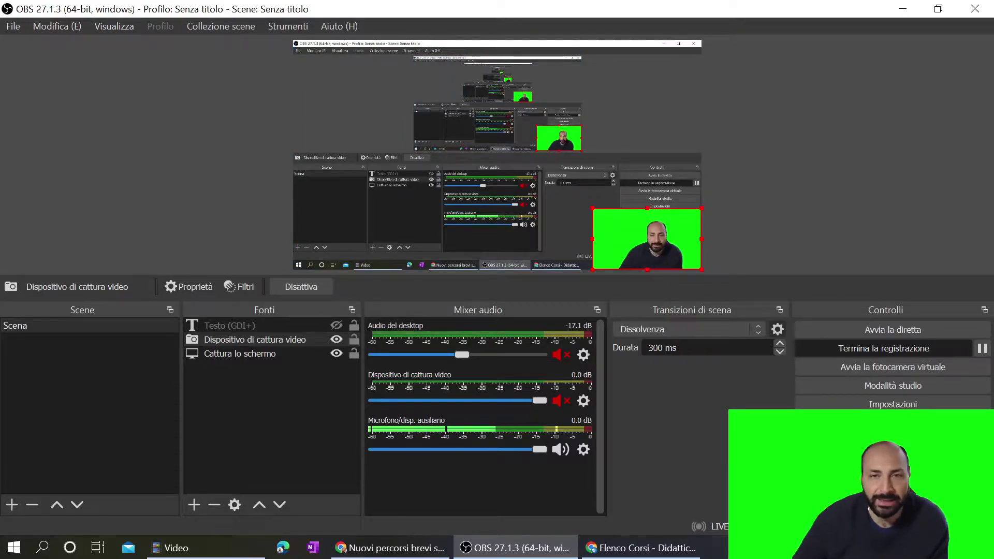
# Set the Cattura lo schermo source to capture Schermo 1
pyautogui.doubleClick(276, 356)
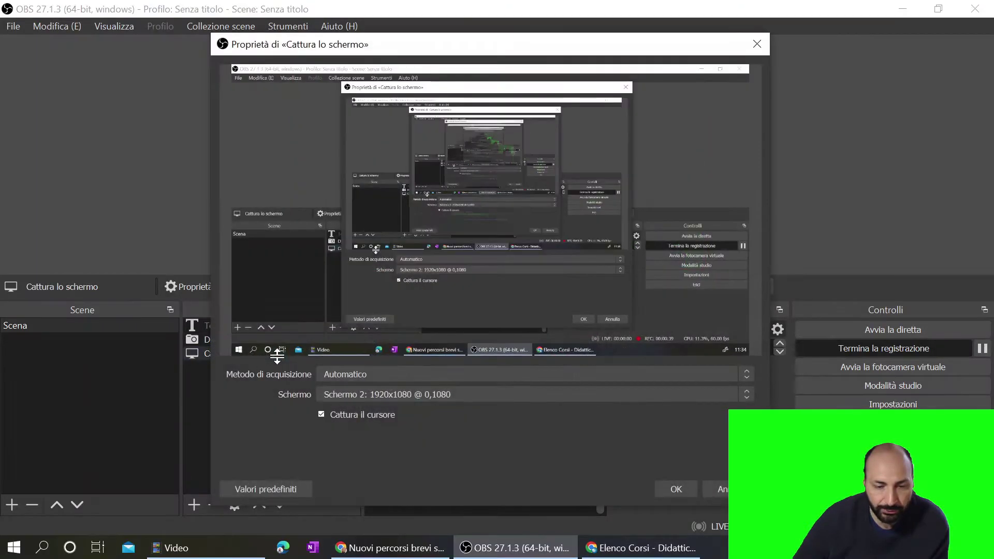
pyautogui.click(430, 393)
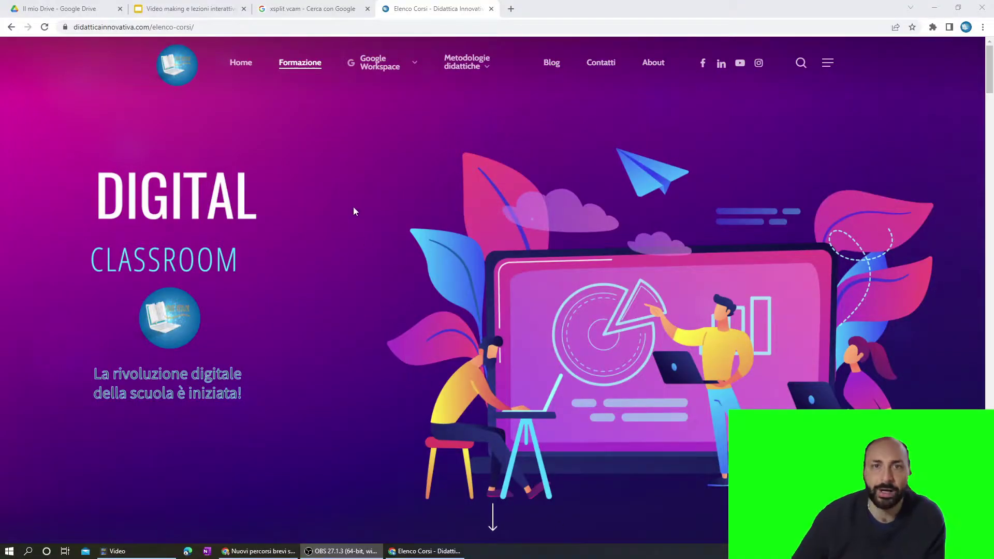
# Switch to the browser's xsplit vcam search results and open the result "VCam: Virtual Green Screen in OBS"
pyautogui.click(296, 8)
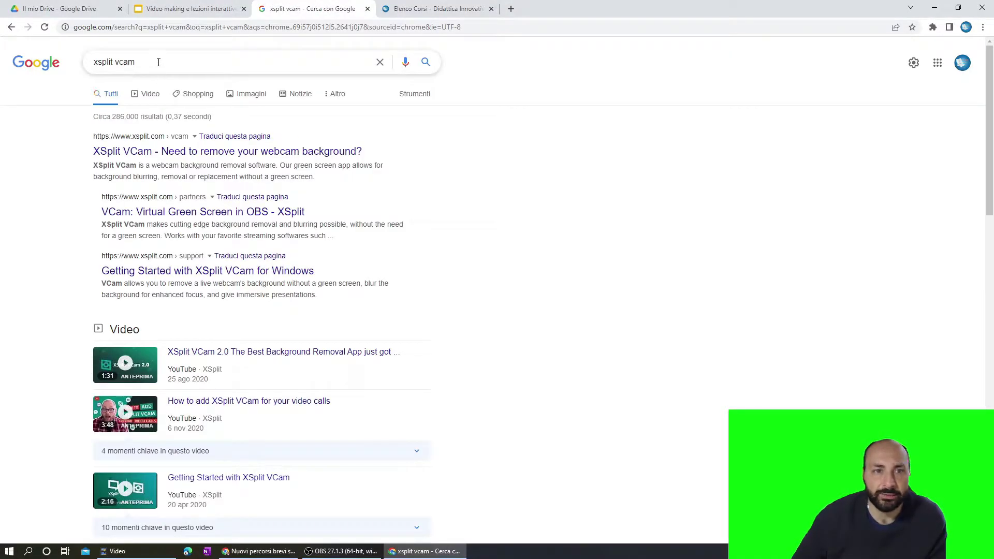
pyautogui.moveTo(158, 62); pyautogui.dragTo(70, 65)
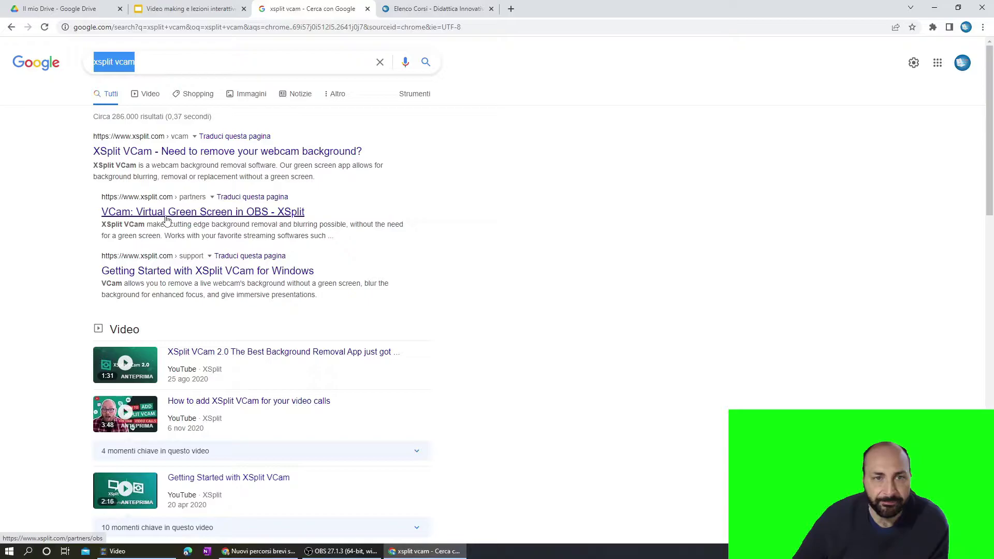
pyautogui.click(257, 213)
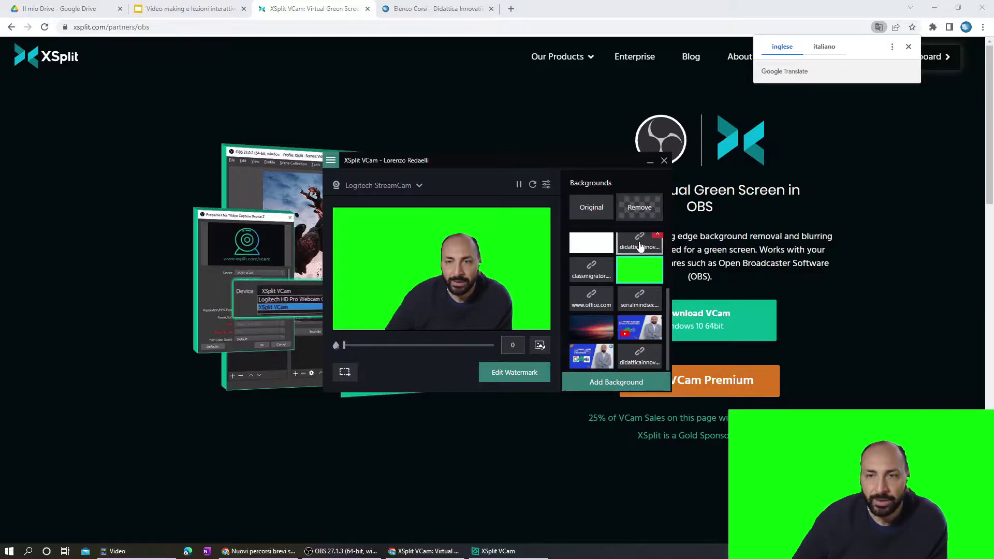
# In XSplit VCam, try the sunset picture, the Teams thumbnail and the YouTube video as webcam backgrounds
pyautogui.scroll(3, 620, 293)
pyautogui.scroll(-1, 620, 292)
pyautogui.moveTo(634, 329)
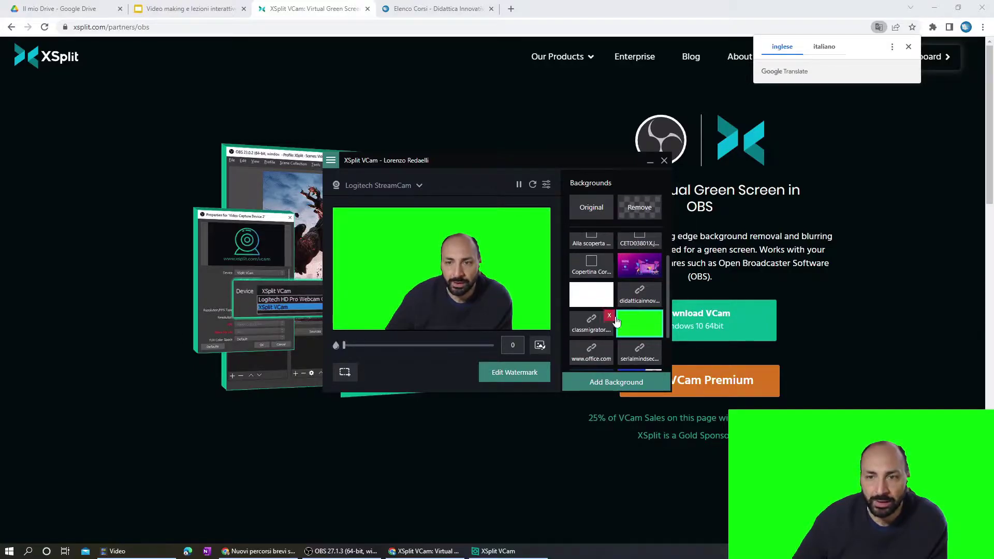
pyautogui.scroll(-2, 581, 332)
pyautogui.click(581, 331)
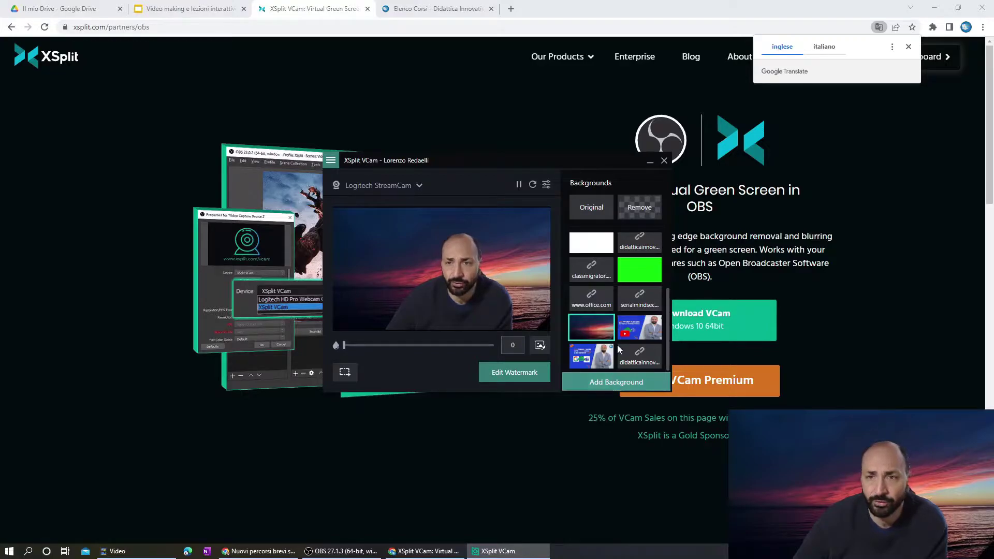
pyautogui.click(590, 364)
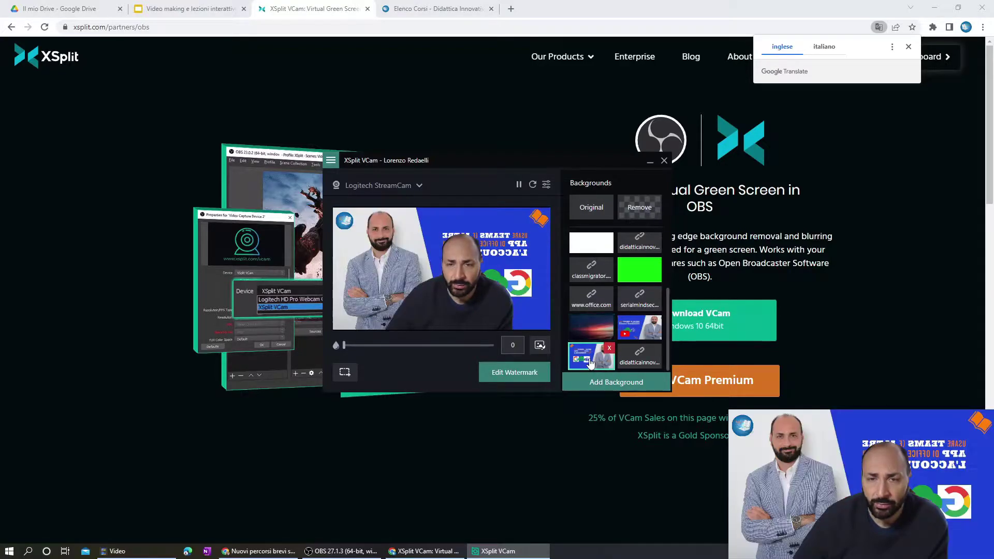
pyautogui.click(642, 326)
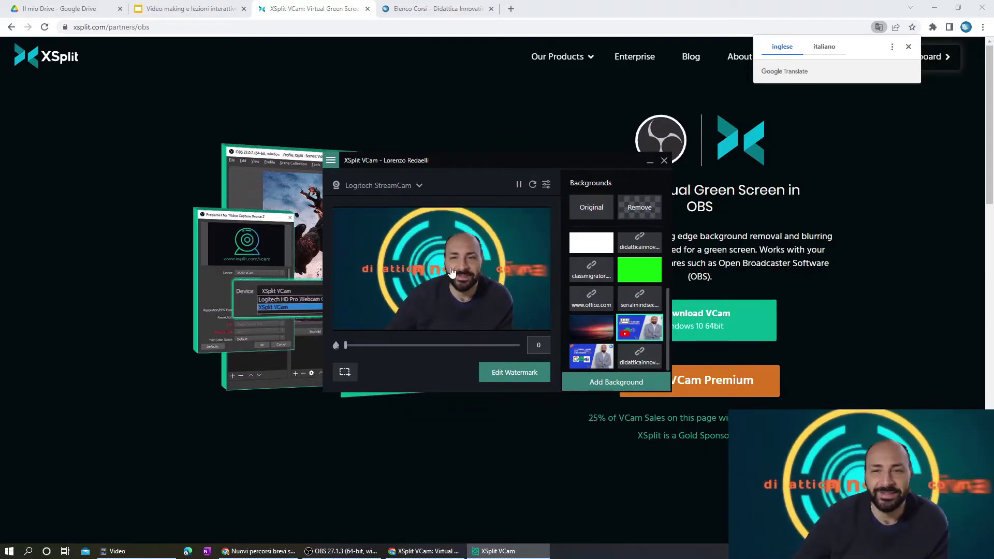
# Try the didatticainnovativa web page as a live webcam background and browse to its Google Workspace course
pyautogui.scroll(1, 625, 294)
pyautogui.click(629, 256)
pyautogui.scroll(-1, 629, 257)
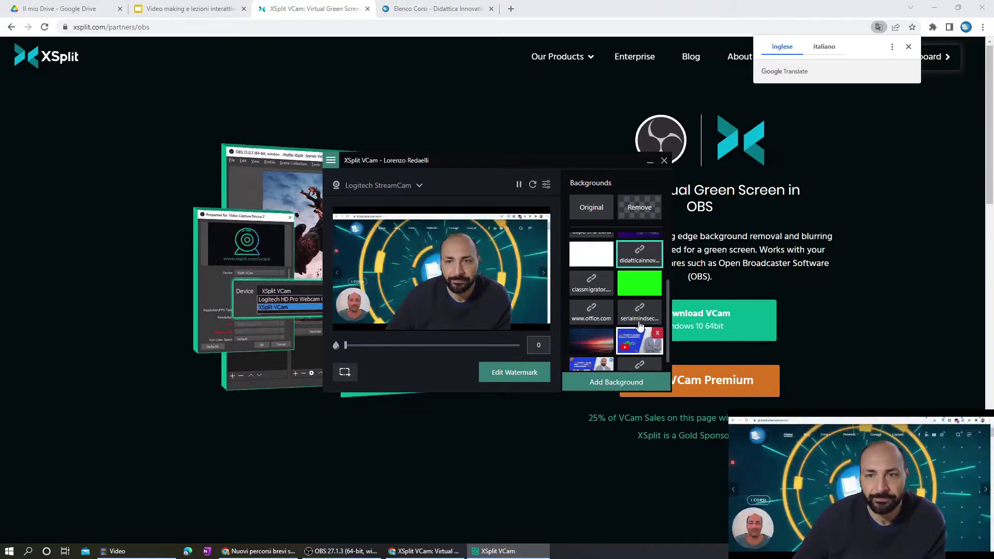
pyautogui.scroll(1, 641, 325)
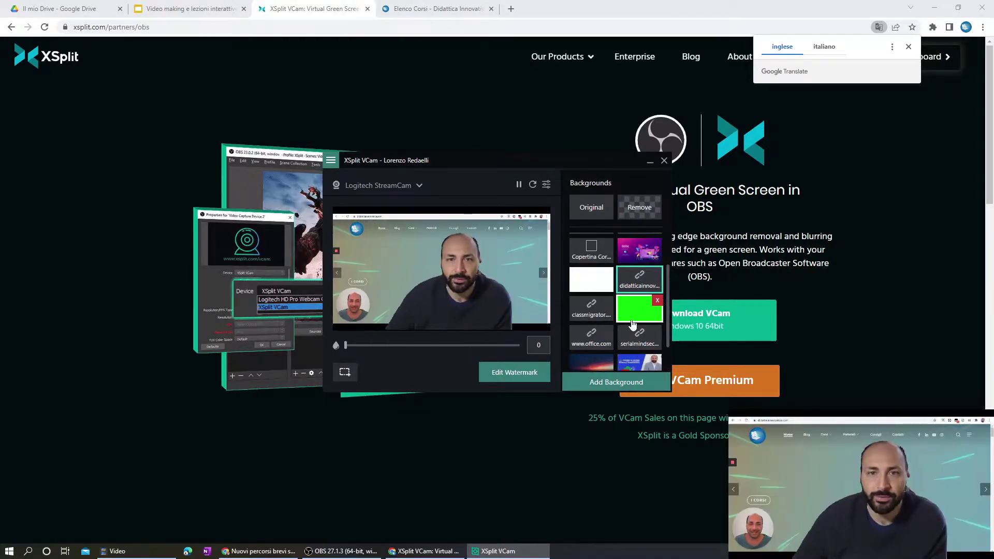
pyautogui.click(657, 288)
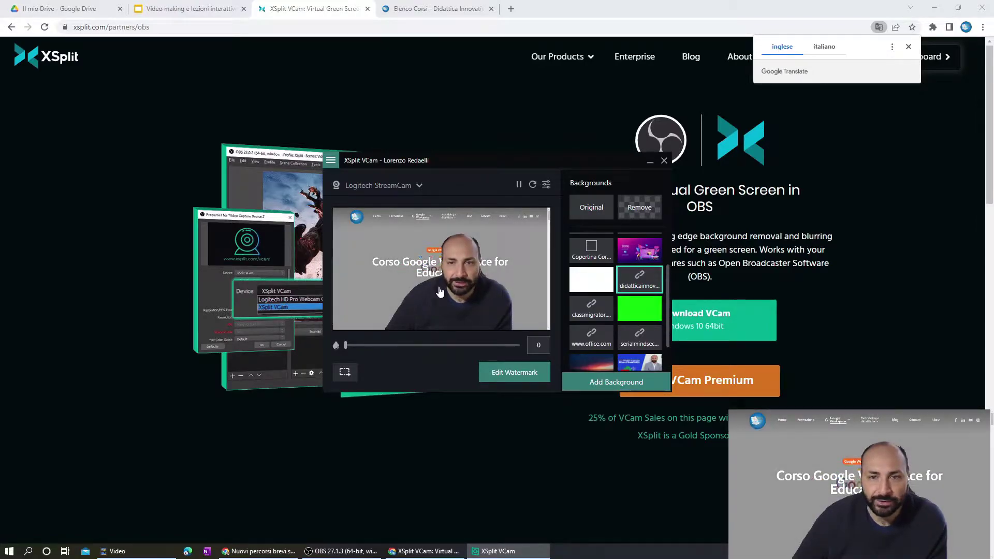
pyautogui.moveTo(637, 288)
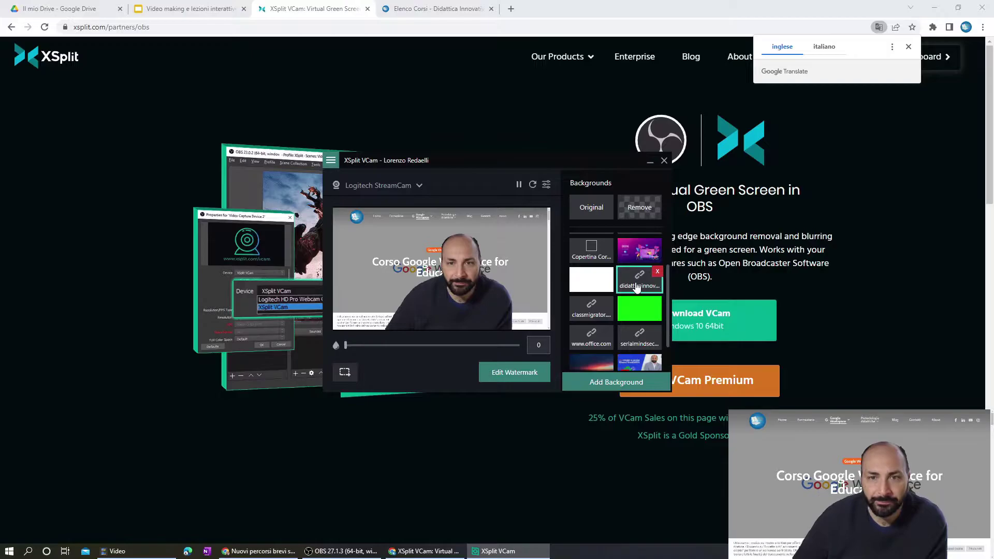
pyautogui.moveTo(635, 251)
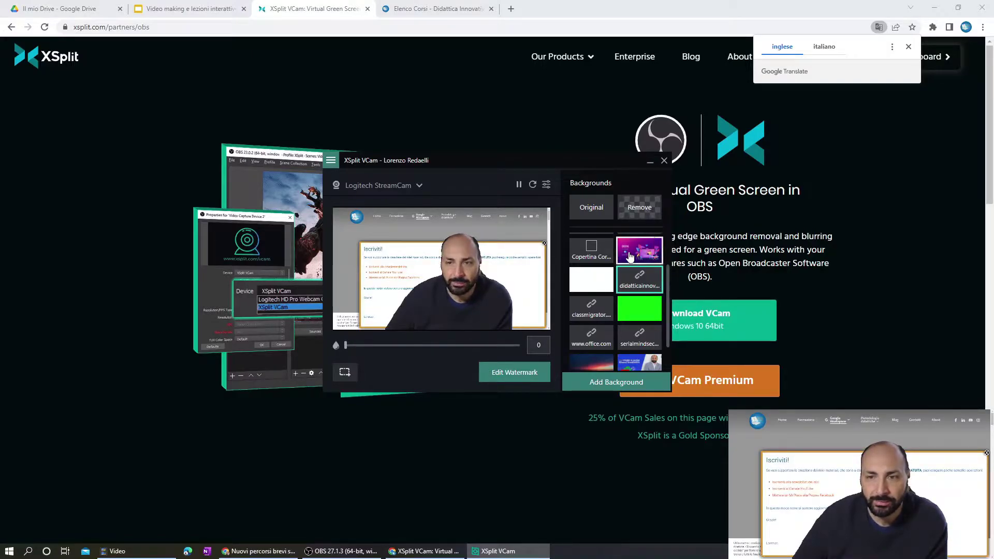
# Use the purple Digital Classroom picture as the webcam background
pyautogui.click(630, 253)
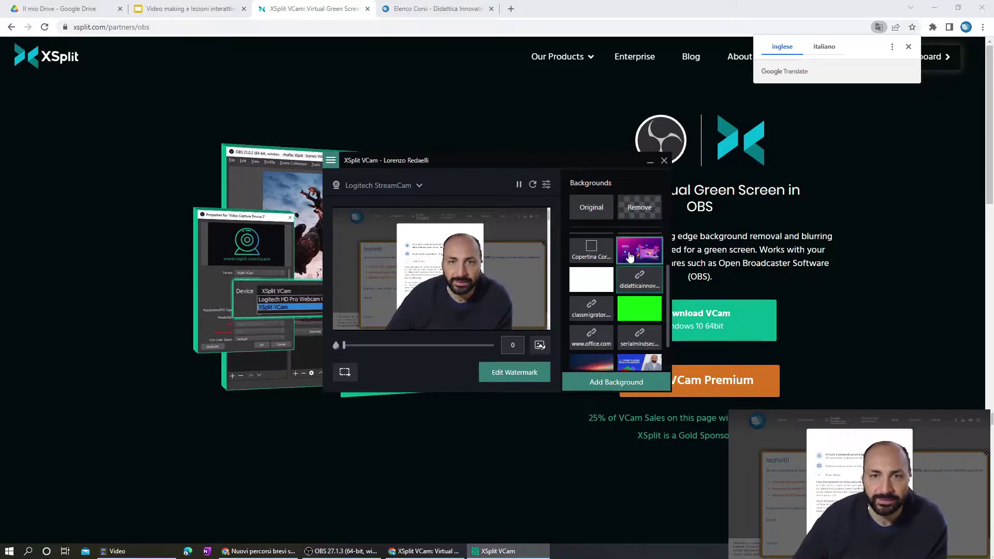
pyautogui.scroll(-1, 600, 269)
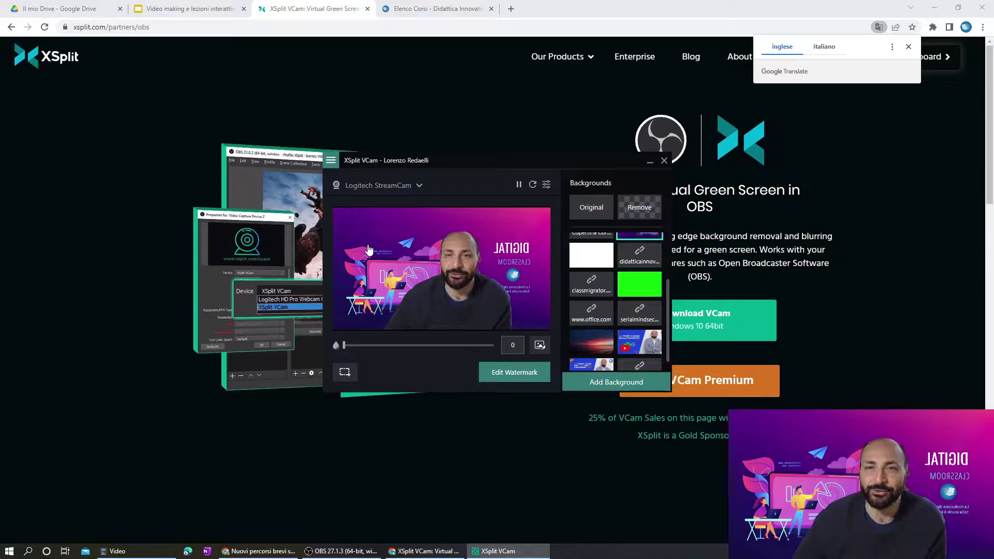
pyautogui.moveTo(612, 309)
pyautogui.scroll(-1, 612, 309)
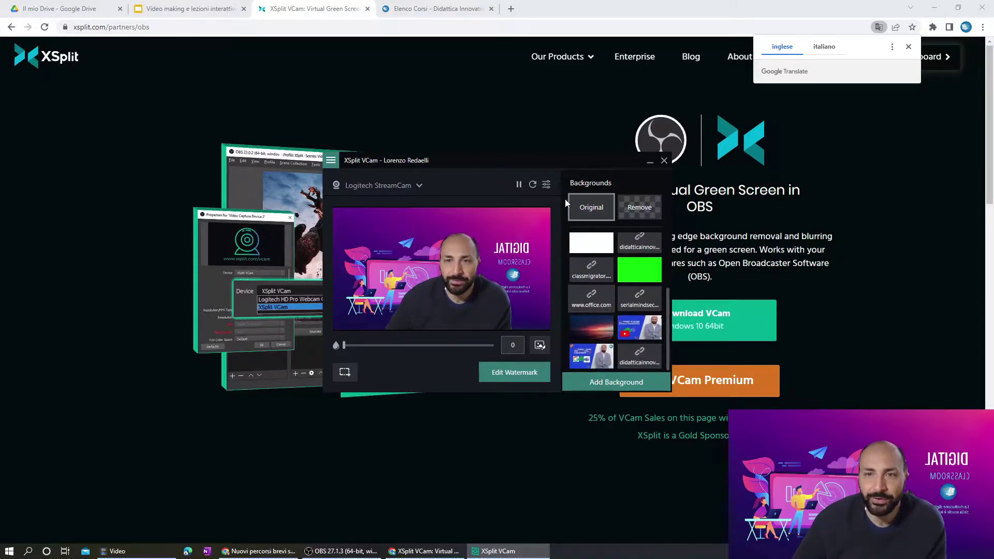
# Flip the Digital Classroom background horizontally, test the vertical flip and restore it, and close the background editor
pyautogui.click(546, 185)
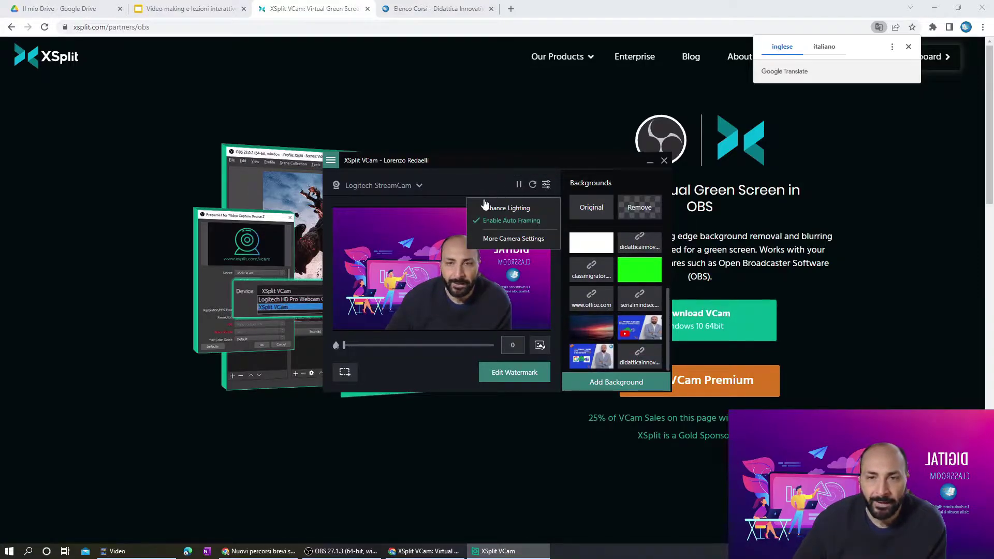
pyautogui.click(458, 371)
pyautogui.click(538, 346)
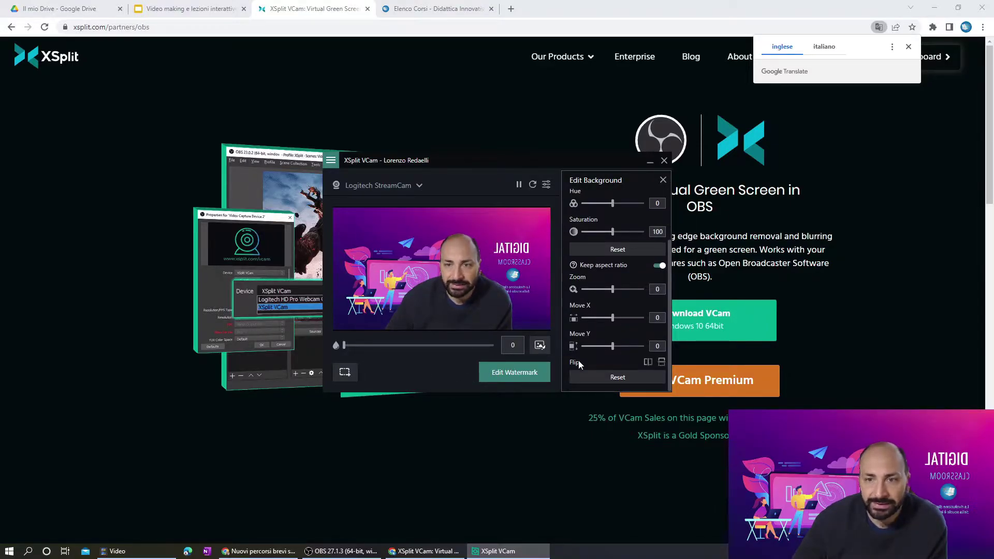
pyautogui.click(649, 363)
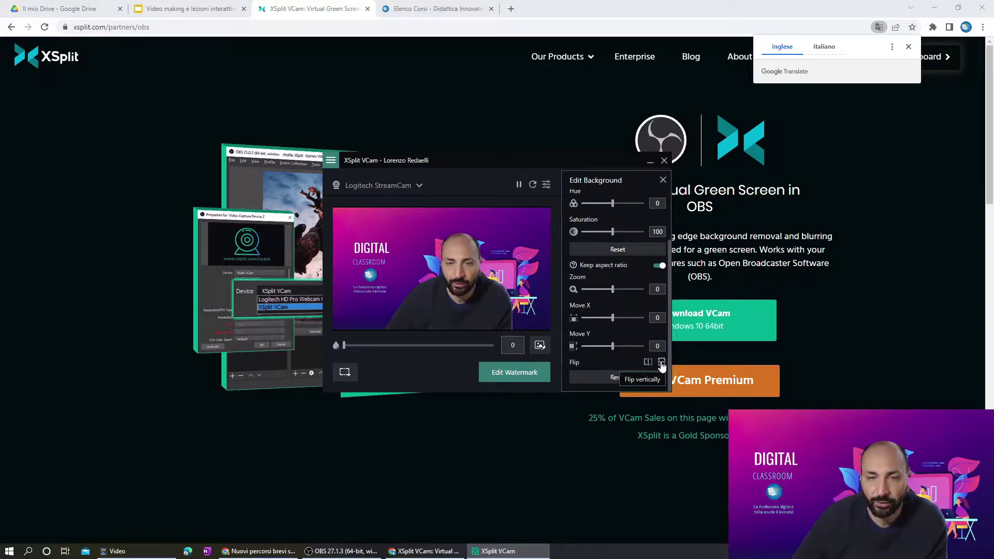
pyautogui.click(662, 363)
pyautogui.click(662, 363)
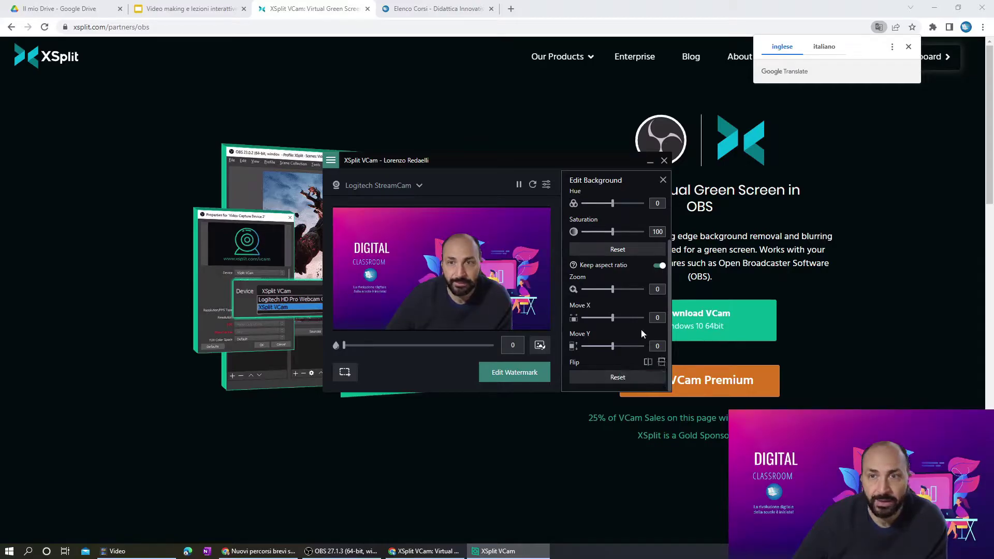
pyautogui.scroll(2, 639, 328)
pyautogui.scroll(1, 623, 344)
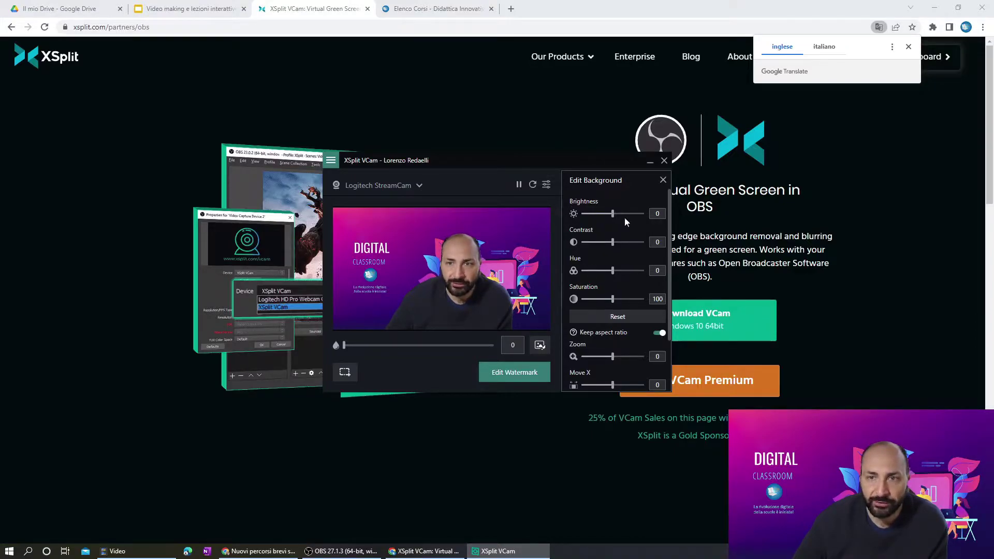
pyautogui.click(663, 180)
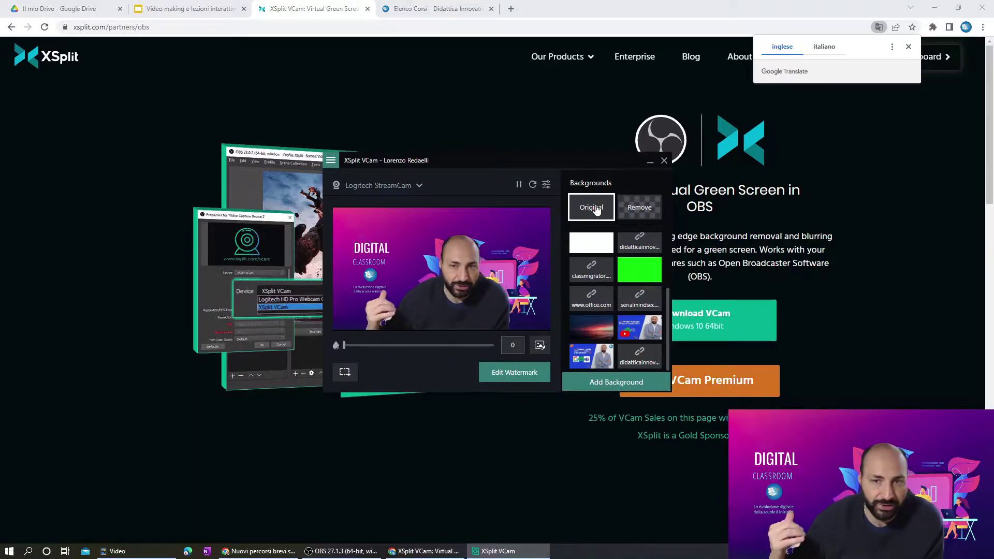
# Set the webcam background to Remove, switch to OBS and confirm the Cattura lo schermo properties with Schermo 2 as the captured screen
pyautogui.click(642, 210)
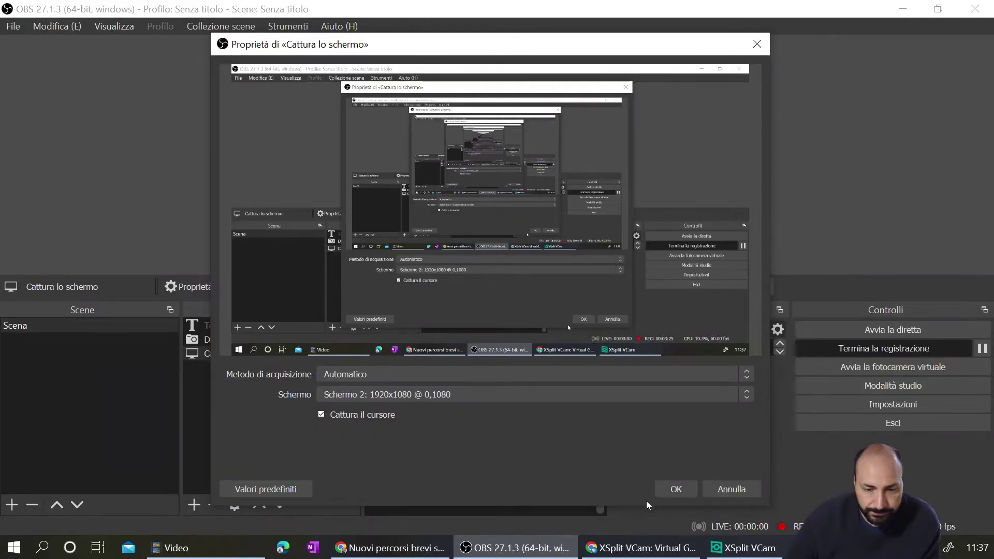
pyautogui.click(675, 488)
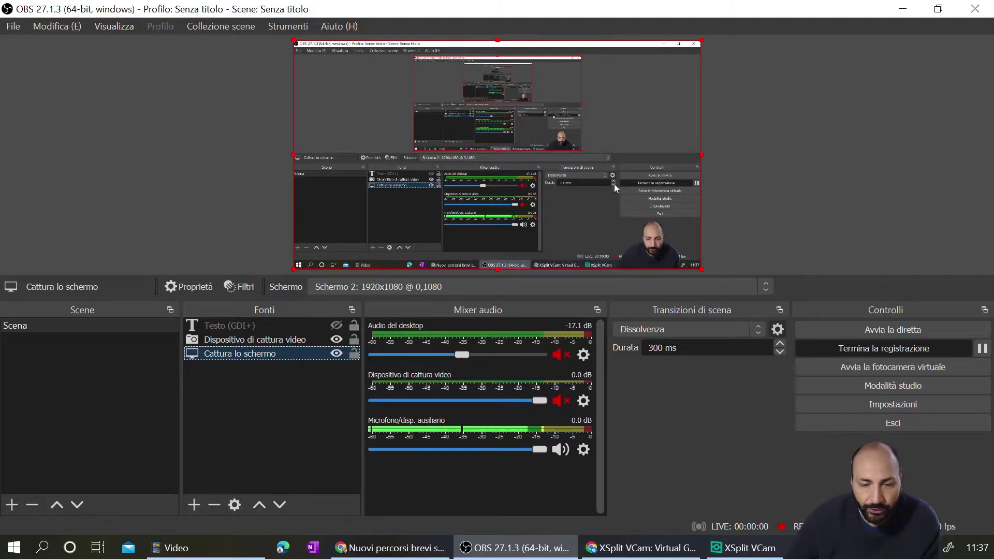
pyautogui.moveTo(646, 239)
pyautogui.mouseDown()
pyautogui.moveTo(634, 156)
pyautogui.moveTo(635, 237)
pyautogui.moveTo(644, 243)
pyautogui.mouseUp()
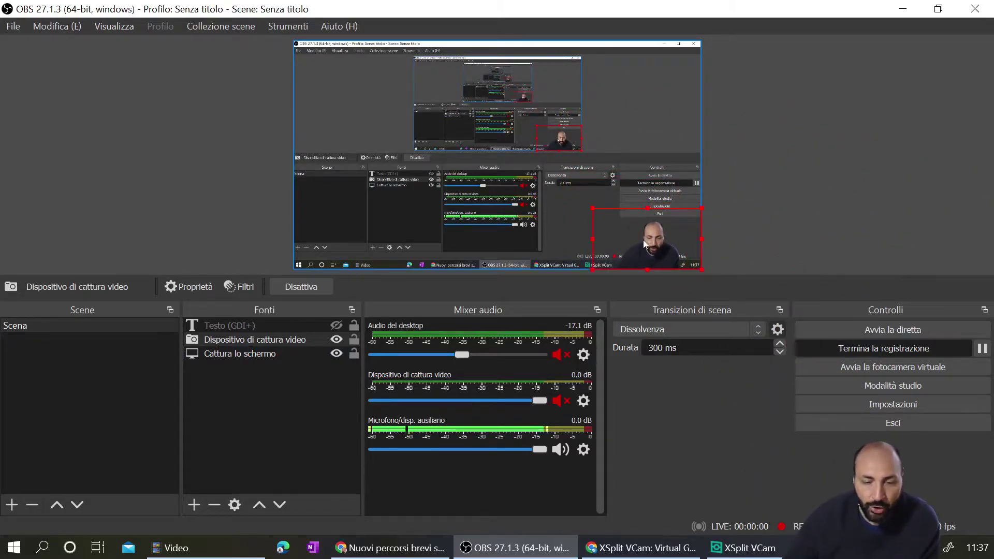
# Change the captured screen of the Cattura lo schermo source to Schermo 1 (schermo principale)
pyautogui.doubleClick(284, 355)
pyautogui.click(395, 399)
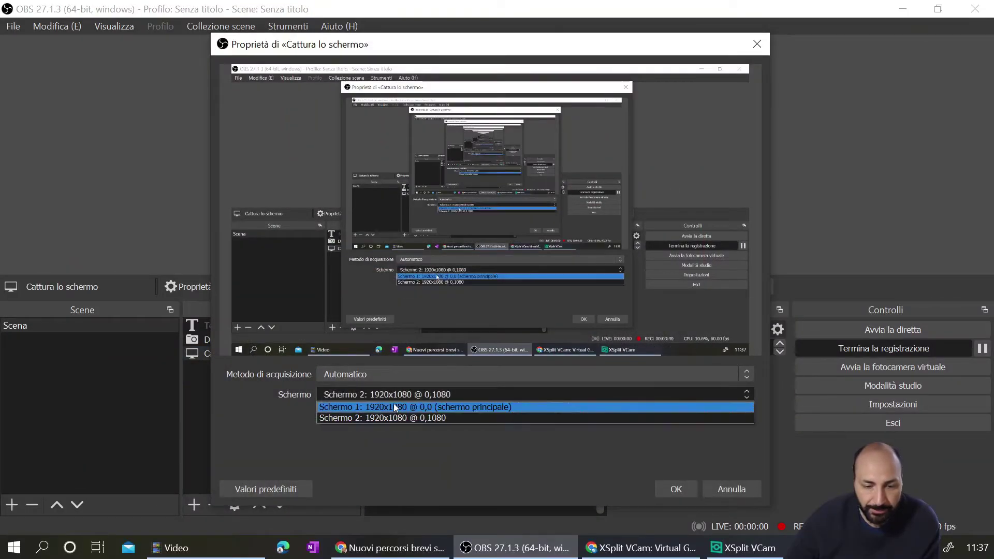
pyautogui.click(393, 404)
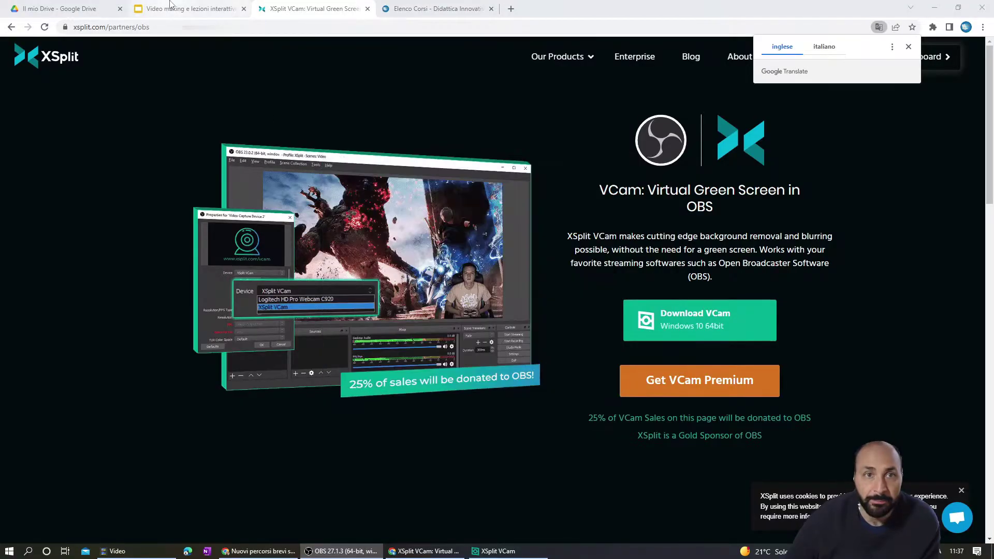
# Switch to the "Video making e lezioni interattive" presentation in the browser and start its slideshow
pyautogui.click(187, 8)
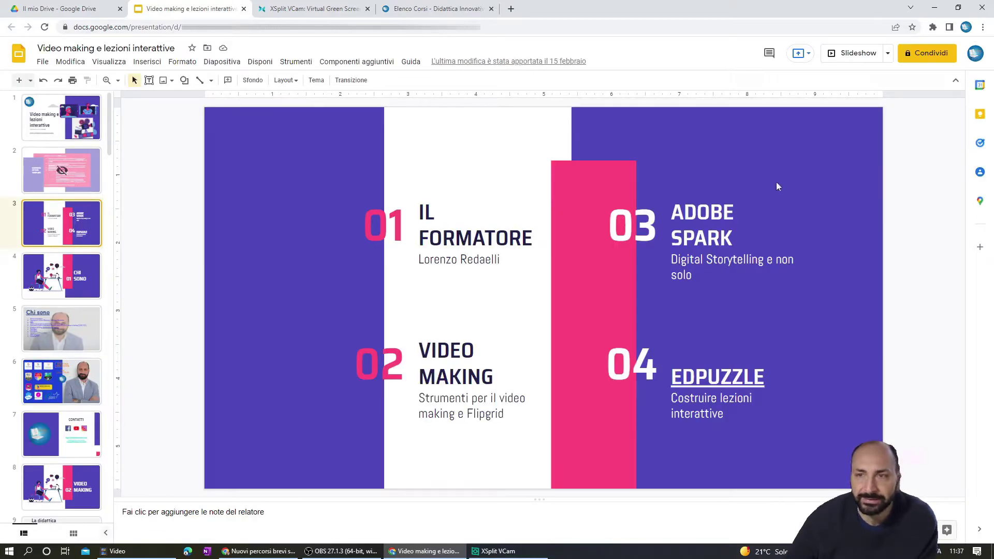
pyautogui.click(865, 56)
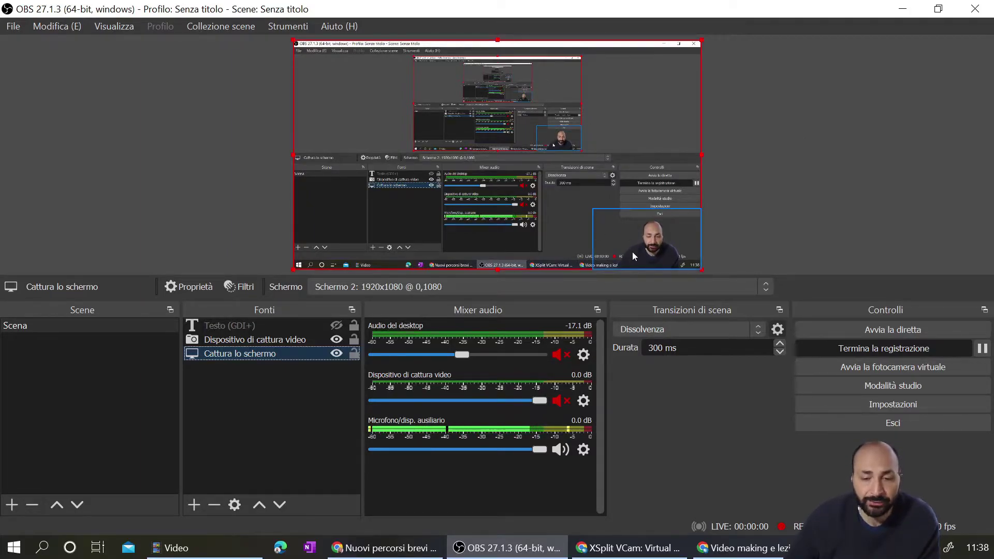
# Switch back to OBS and hide the Cattura lo schermo source
pyautogui.click(519, 181)
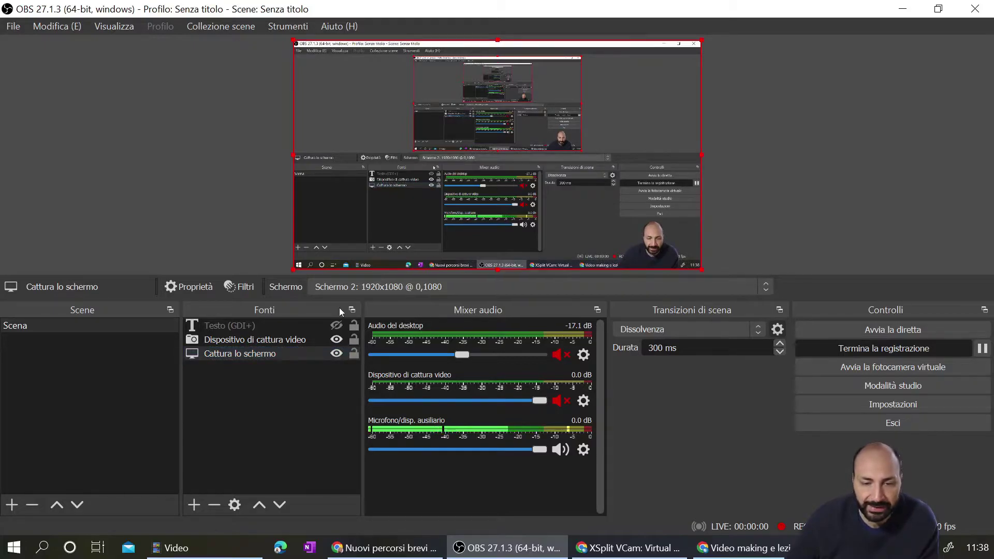
pyautogui.click(335, 354)
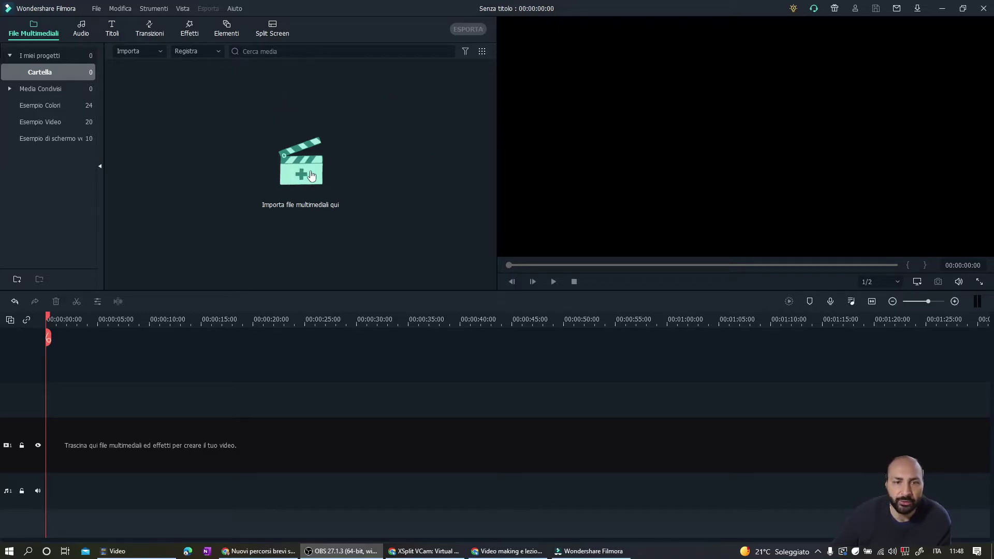
pyautogui.click(310, 172)
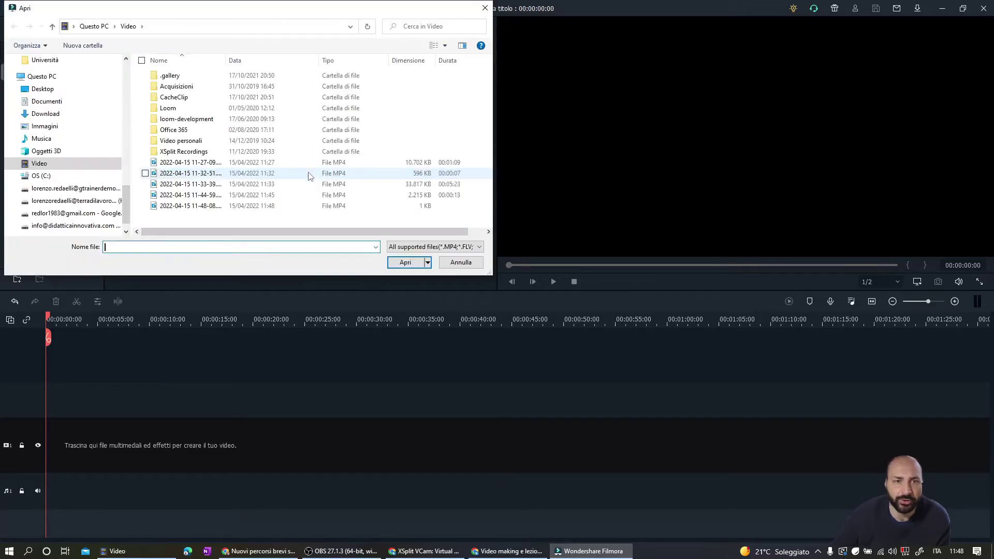
pyautogui.click(210, 195)
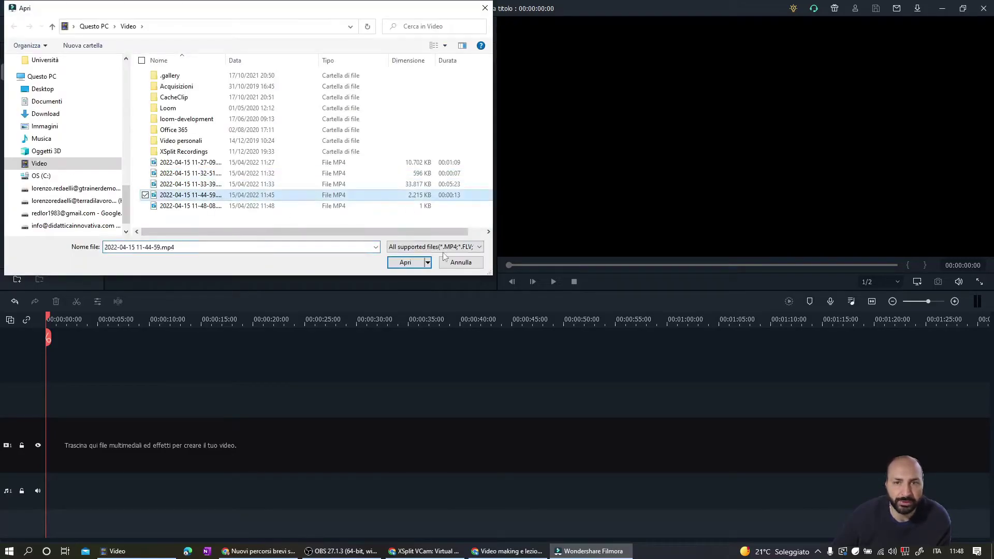
pyautogui.click(406, 263)
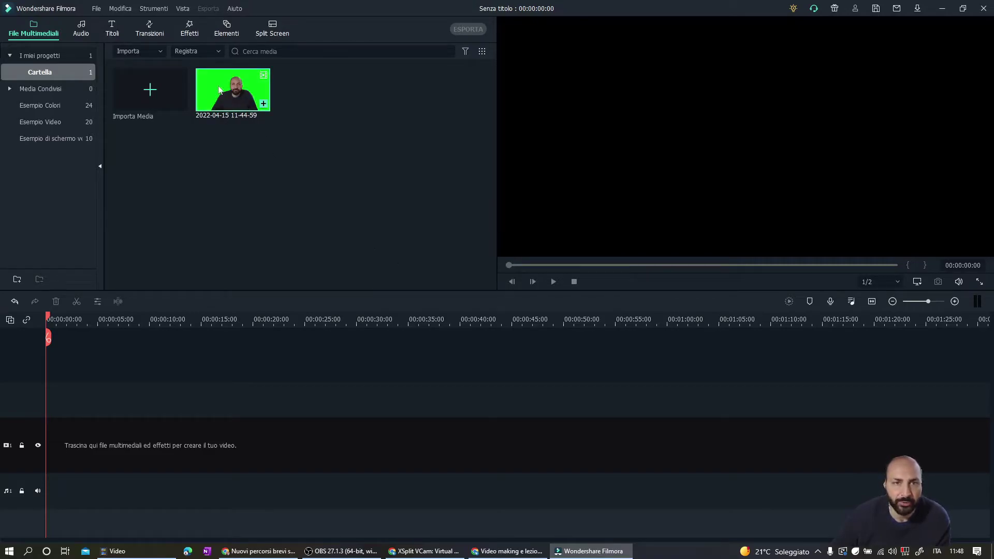
pyautogui.moveTo(213, 82); pyautogui.dragTo(50, 445)
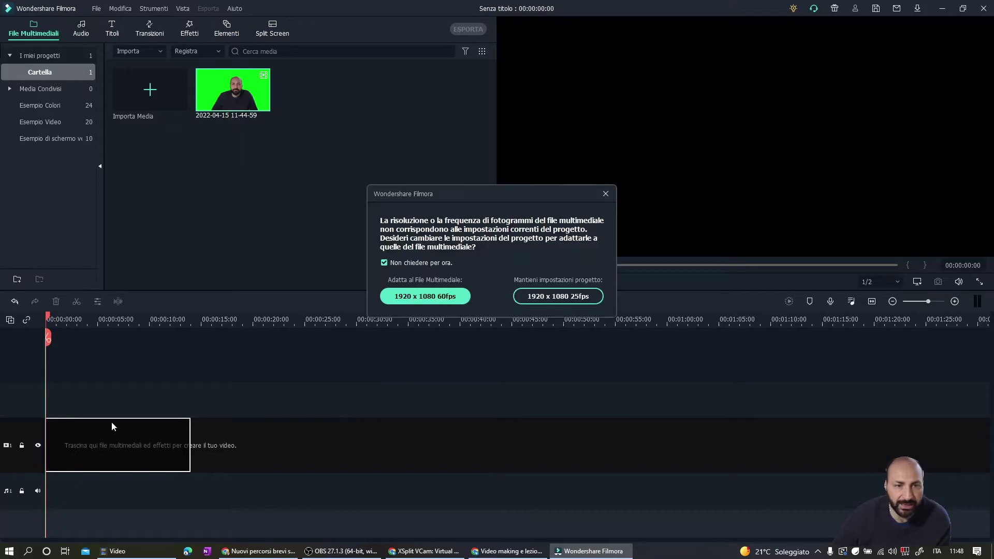
pyautogui.click(435, 299)
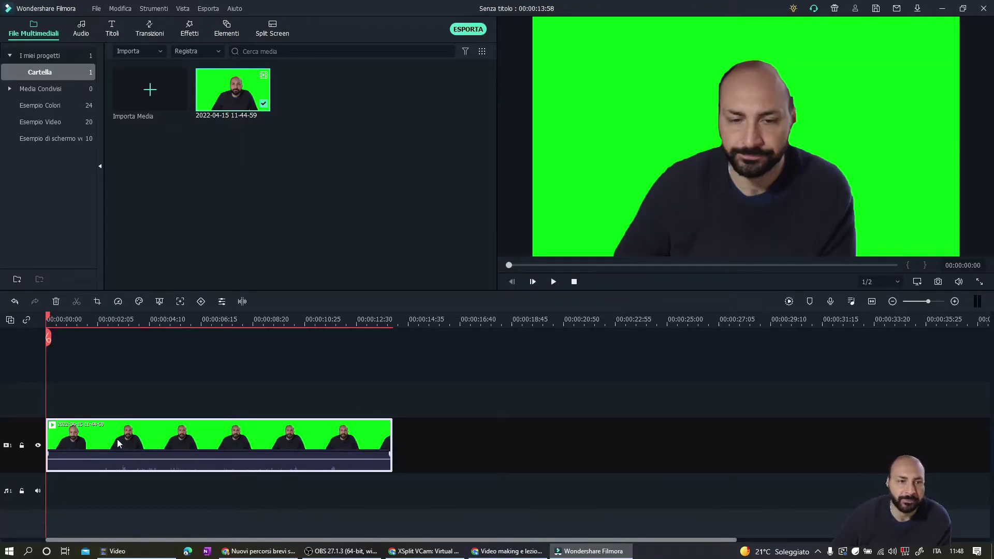
# Import the image albatro.jpeg from the Immagini folder inside Sito didattica on the Drive
pyautogui.click(149, 98)
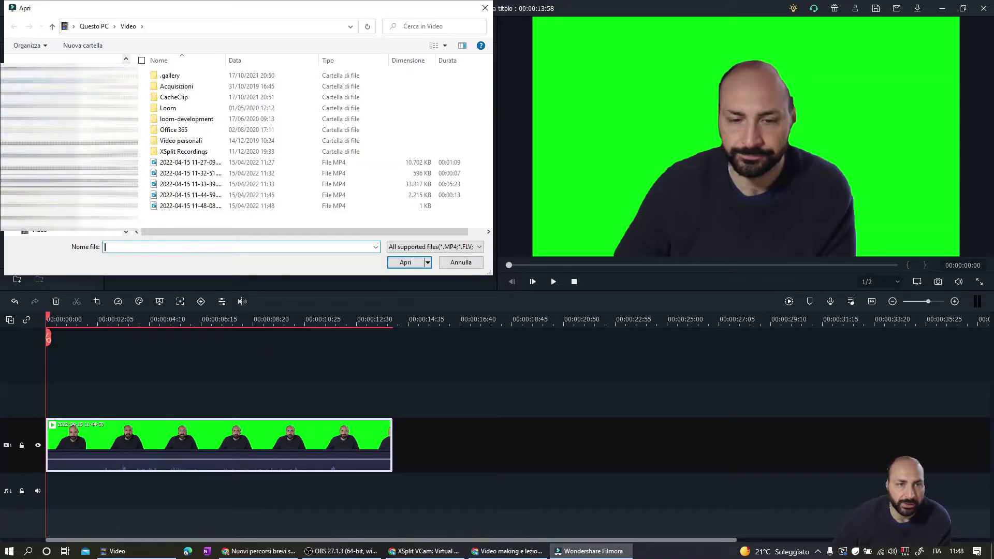
pyautogui.click(77, 180)
pyautogui.doubleClick(191, 99)
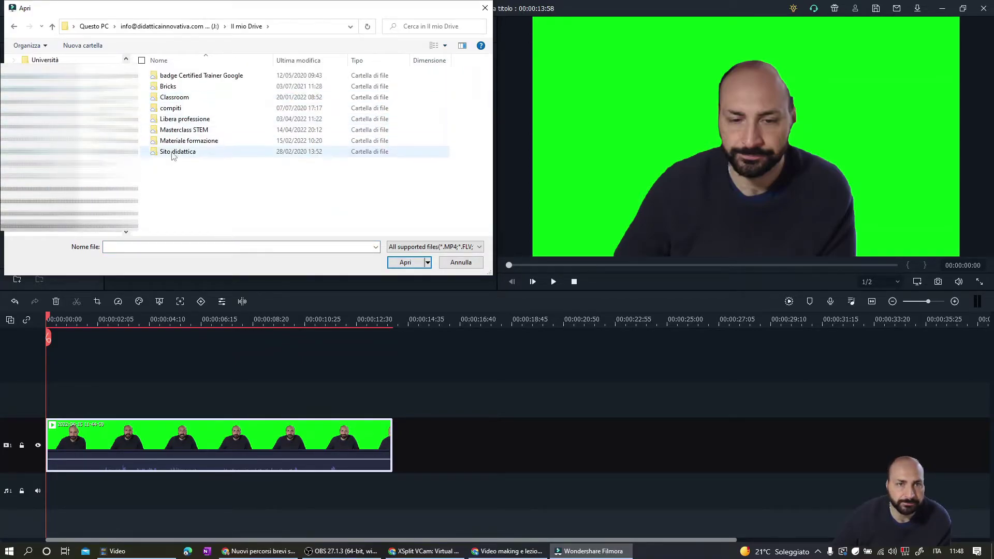
pyautogui.doubleClick(175, 151)
pyautogui.doubleClick(187, 110)
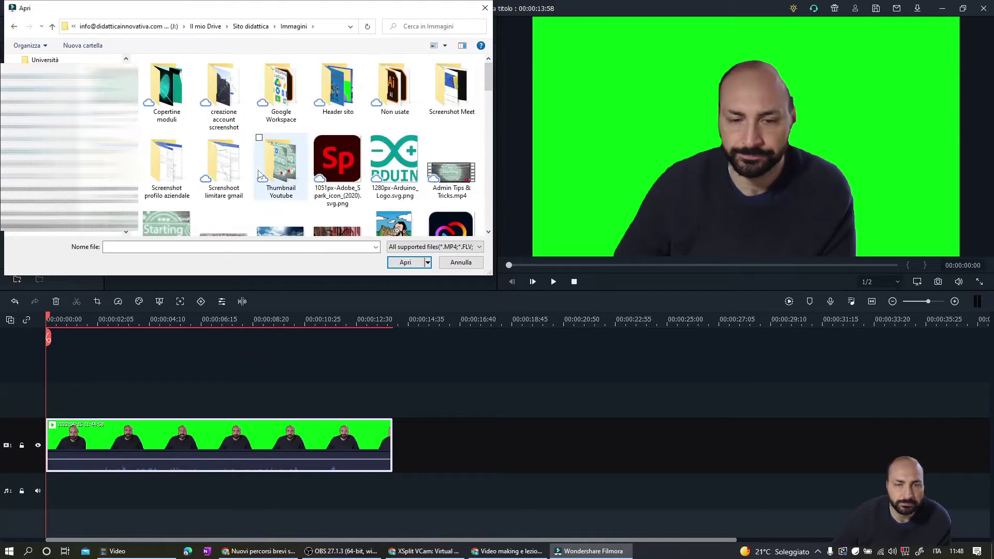
pyautogui.scroll(-1, 259, 173)
pyautogui.scroll(-1, 258, 173)
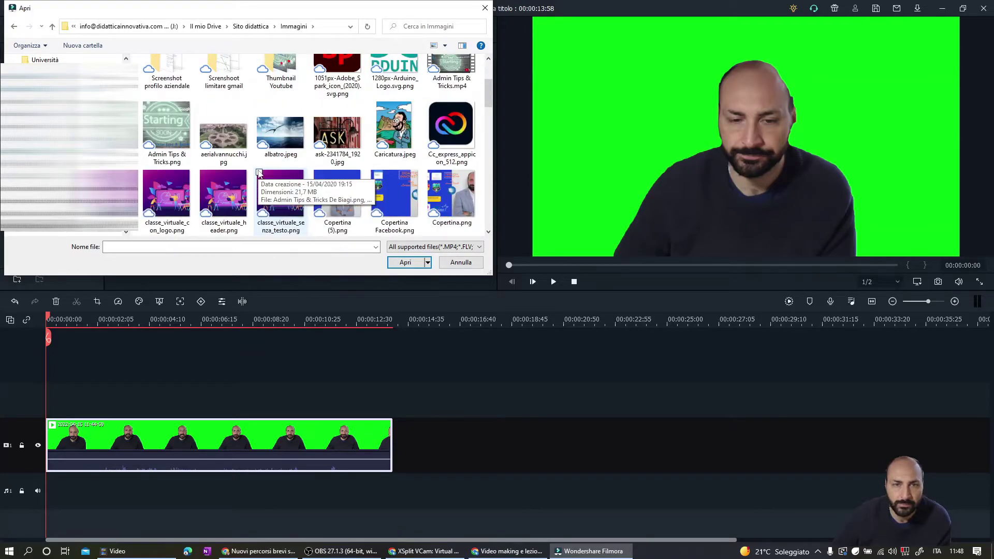
pyautogui.doubleClick(273, 138)
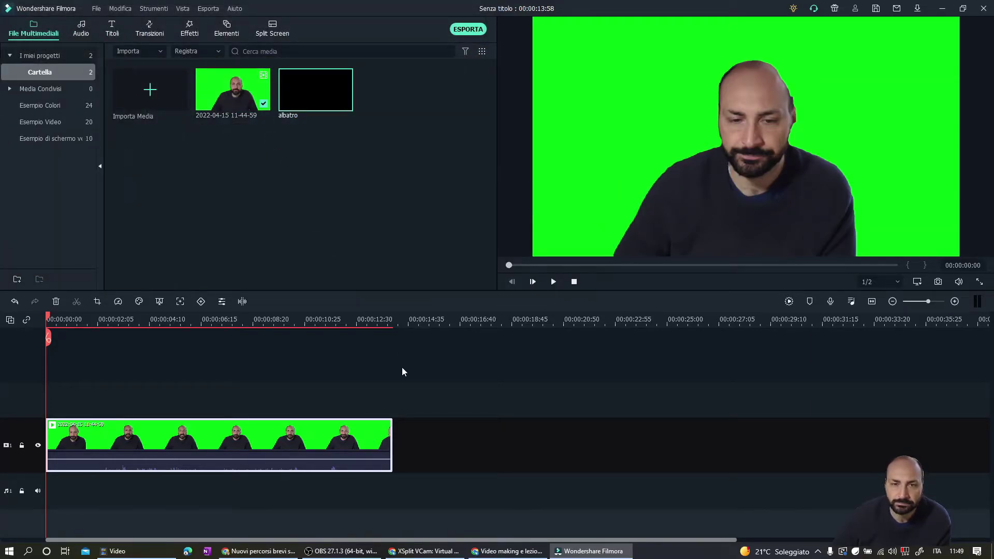
# Move the green-screen recording up to video track 2 and place the albatro image on video track 1
pyautogui.moveTo(316, 87); pyautogui.dragTo(57, 472)
pyautogui.moveTo(189, 445); pyautogui.dragTo(77, 392)
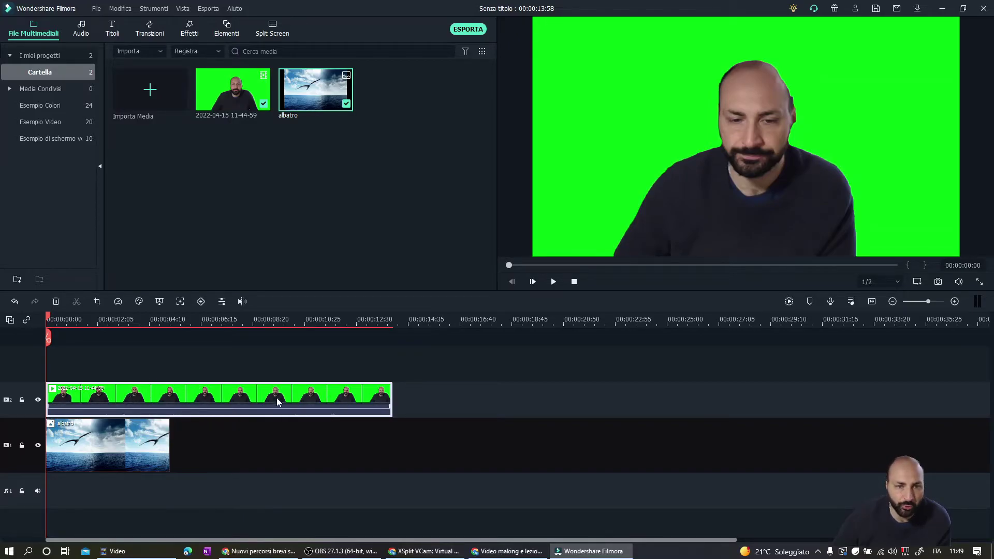
# Enable the chroma key on the recording, sample the green background as the key colour, and play the preview
pyautogui.click(160, 302)
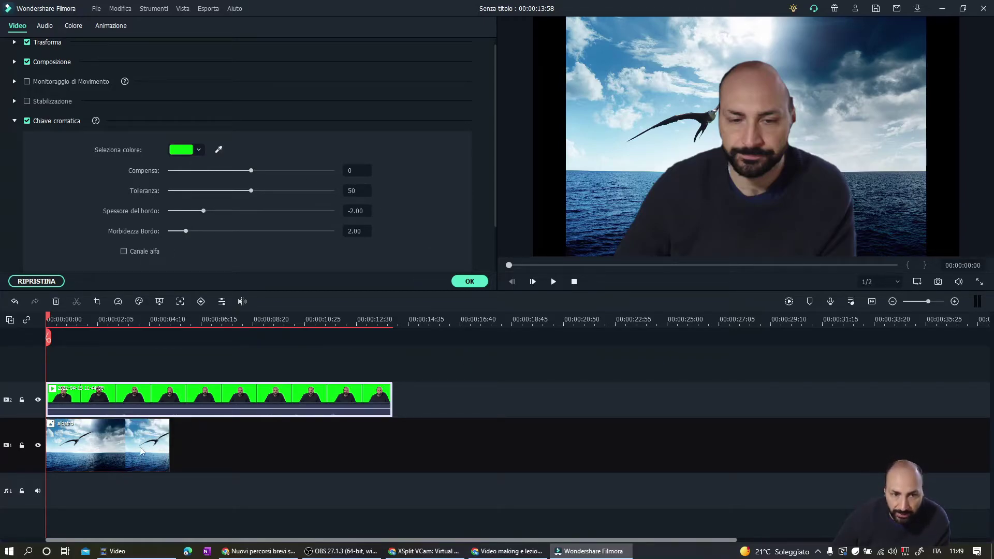
pyautogui.click(219, 150)
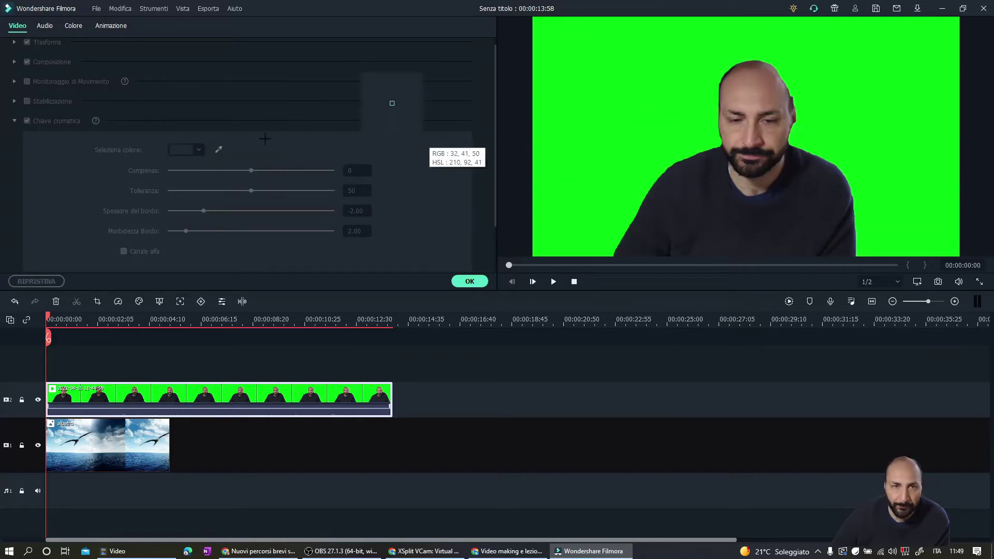
pyautogui.click(603, 108)
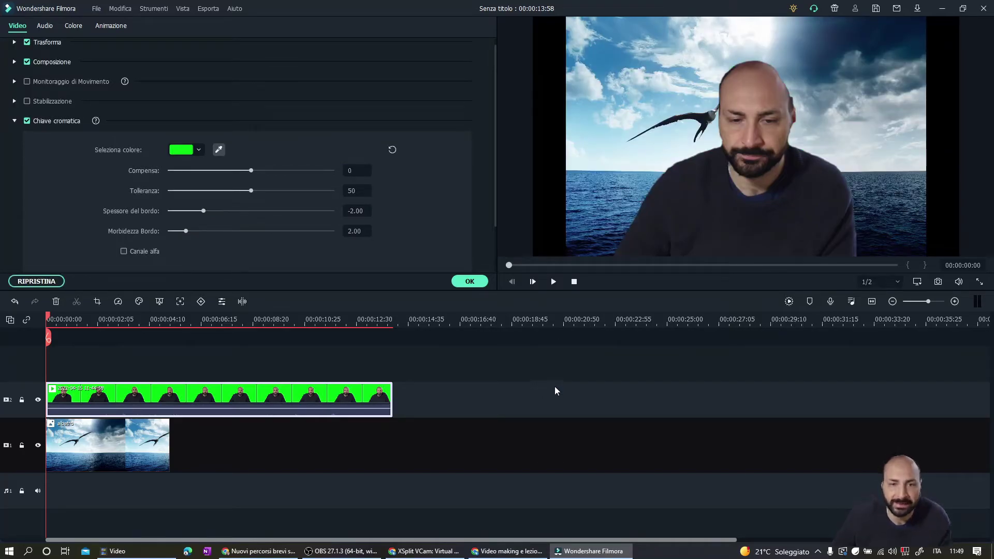
pyautogui.click(553, 281)
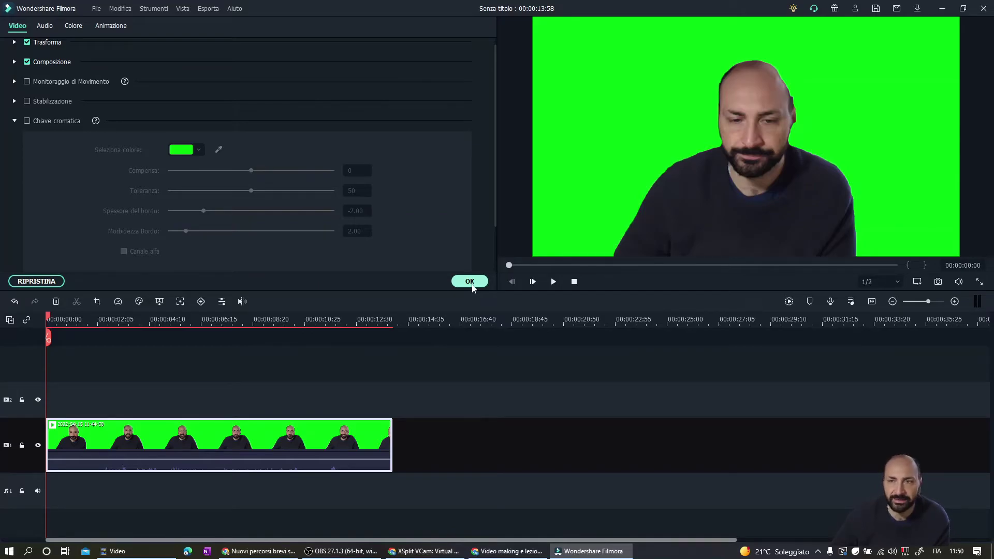
# Close the clip settings, play part of the unkeyed recording, and return the playhead to the start
pyautogui.click(470, 282)
pyautogui.click(554, 283)
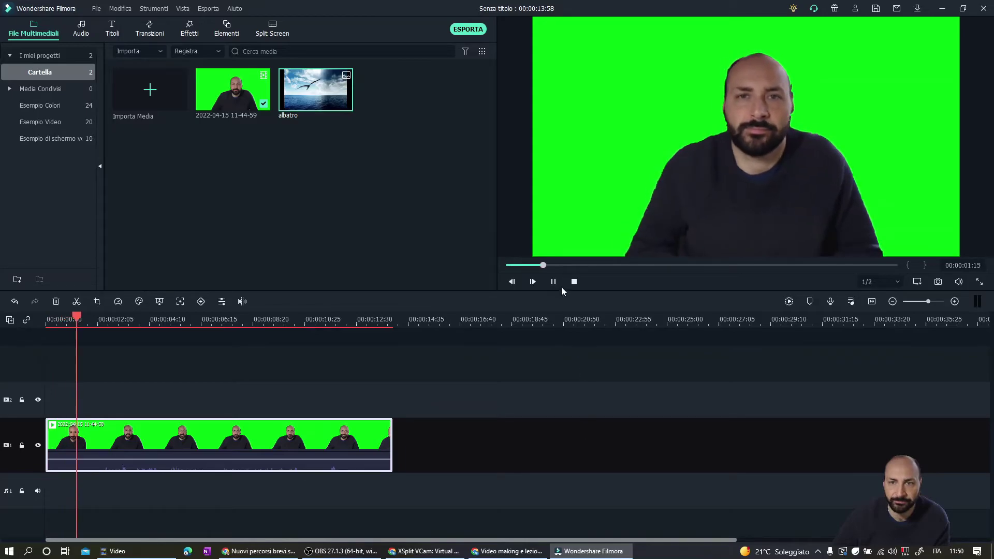
pyautogui.click(553, 282)
pyautogui.moveTo(132, 316); pyautogui.dragTo(25, 327)
# Move the recording to video track 2, place albatro beneath it on track 1, and extend the image to the recording's full length
pyautogui.moveTo(83, 444); pyautogui.dragTo(81, 402)
pyautogui.moveTo(307, 95); pyautogui.dragTo(48, 454)
pyautogui.moveTo(170, 443); pyautogui.dragTo(389, 464)
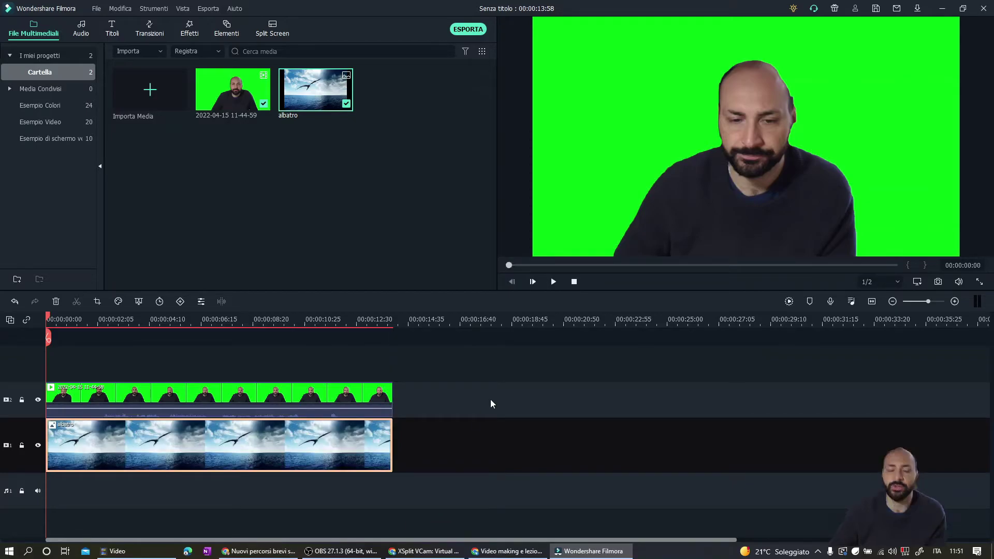
# Apply the green-screen chroma key to the recording on track 2 and confirm its settings
pyautogui.click(153, 397)
pyautogui.click(160, 301)
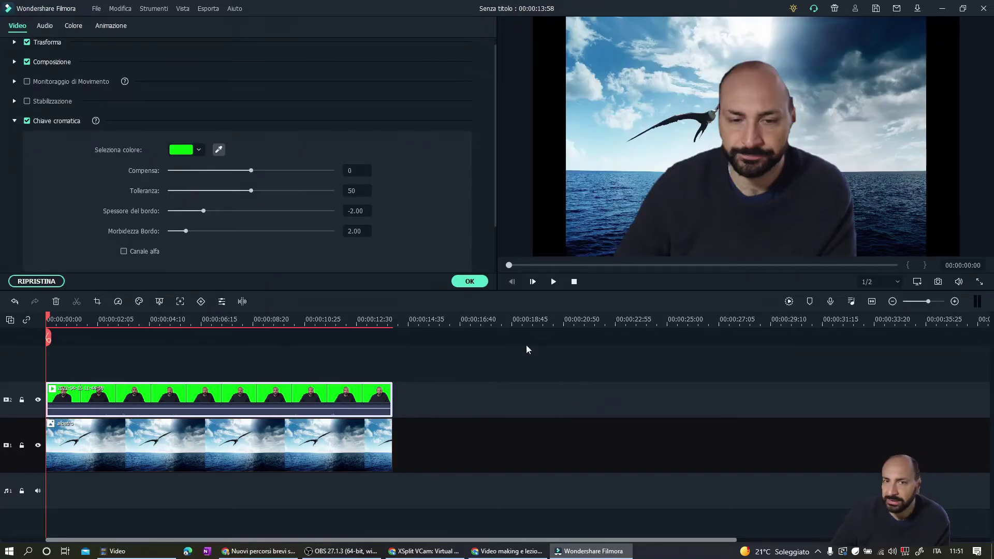
pyautogui.click(469, 281)
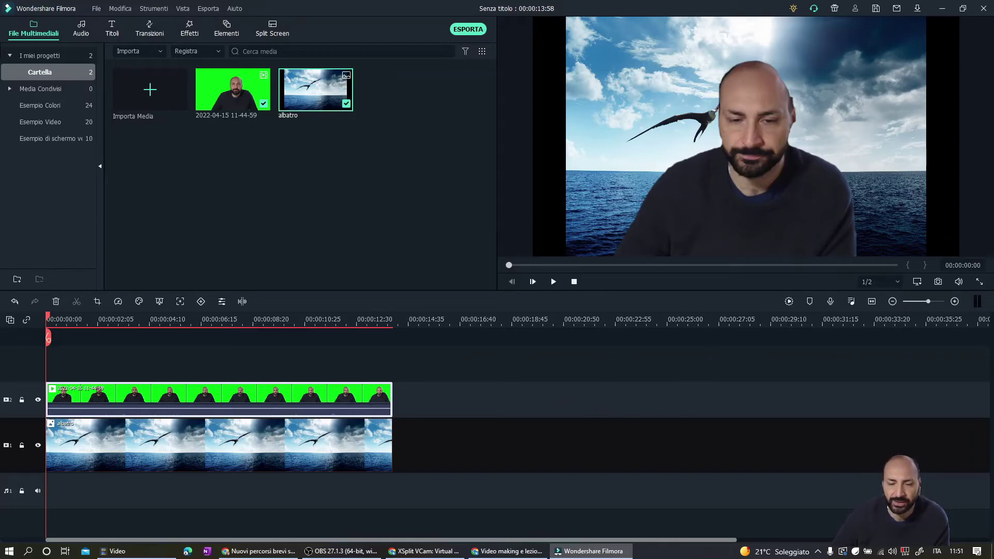
pyautogui.hotkey('alt', 'Tab')
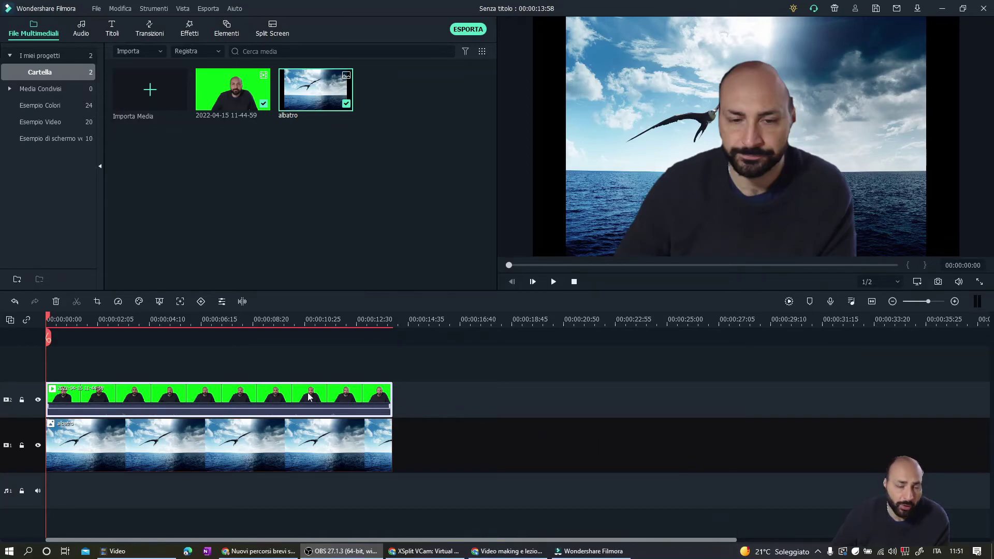
# Find the Ritagliare effect and add it at the start of a new track above the recording
pyautogui.click(190, 29)
pyautogui.click(368, 53)
pyautogui.write('ri')
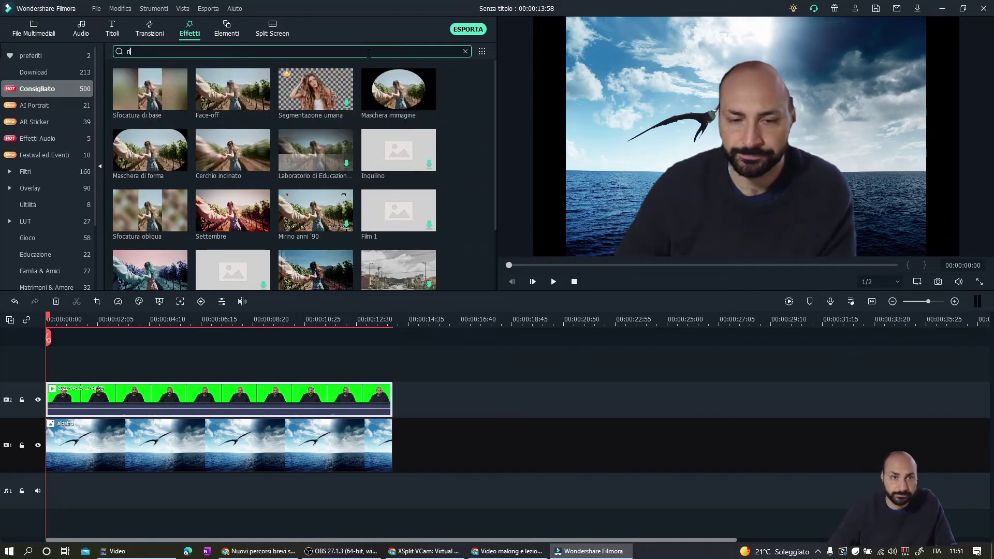
pyautogui.click(146, 65)
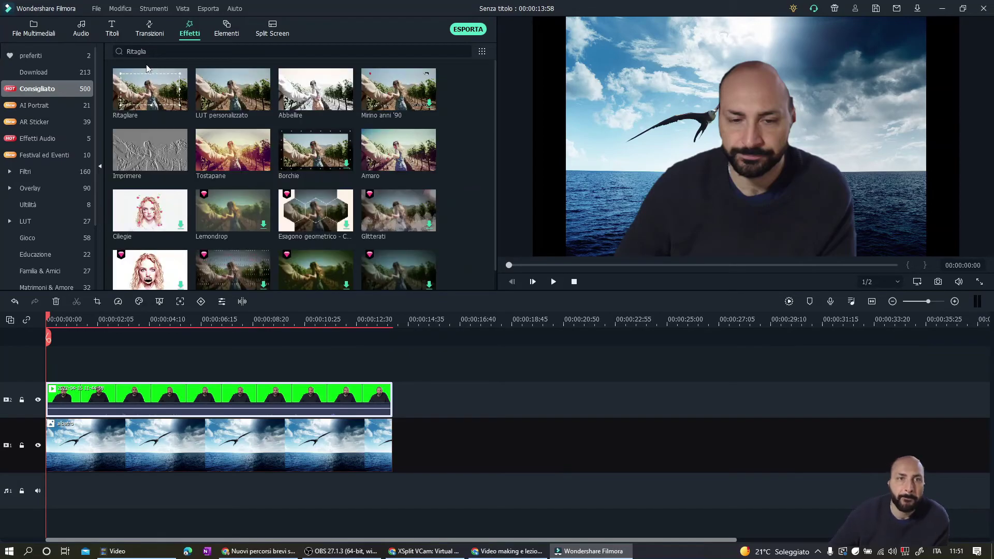
pyautogui.click(151, 90)
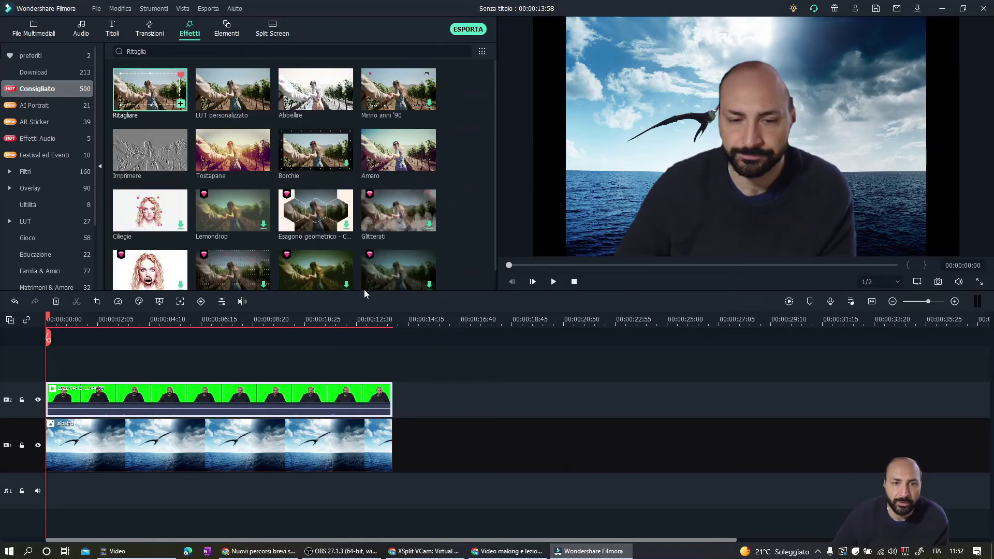
pyautogui.moveTo(165, 117); pyautogui.dragTo(47, 362)
pyautogui.click(573, 281)
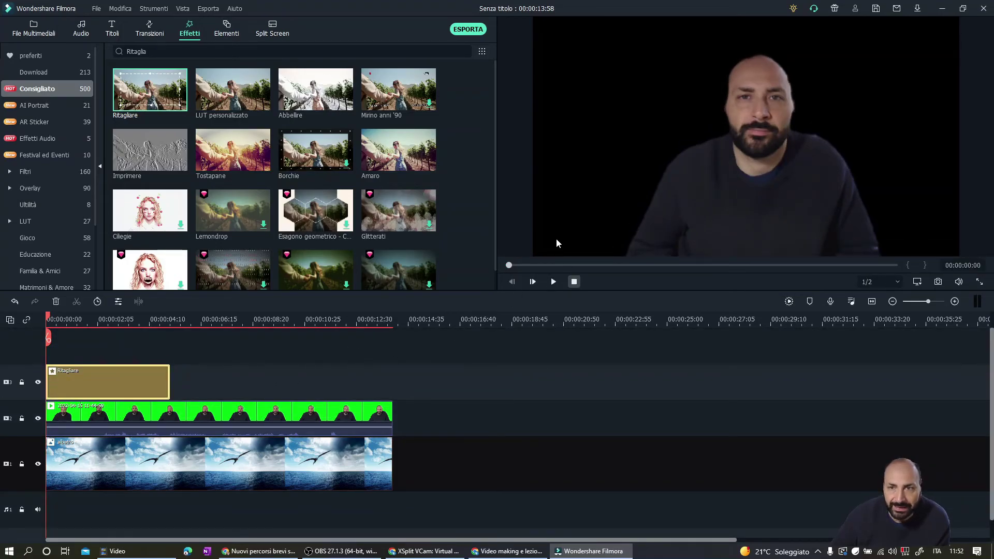
# Open the Ritagliare effect's settings, move the playhead to 00:00:01:50, and set the Sopra crop to 10
pyautogui.doubleClick(133, 381)
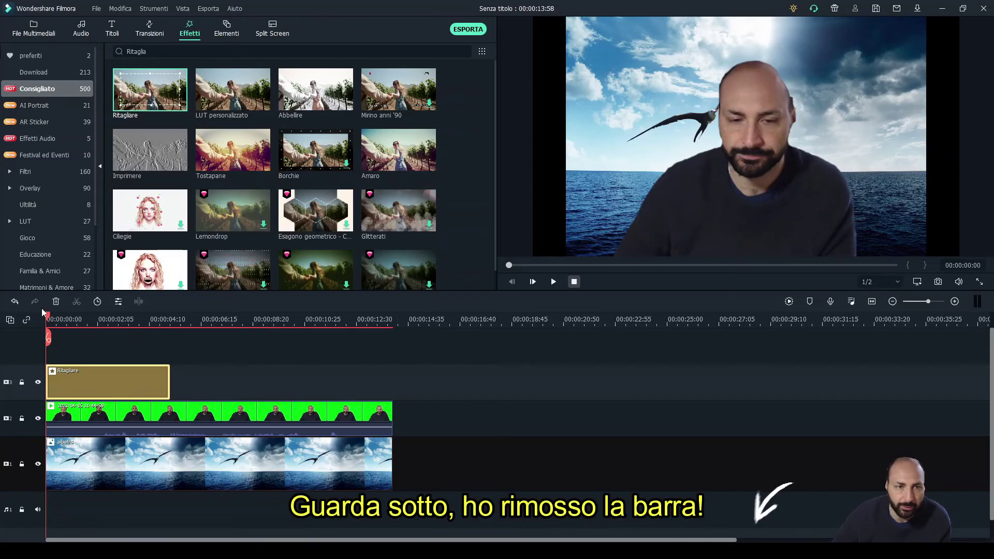
pyautogui.moveTo(49, 317); pyautogui.dragTo(91, 317)
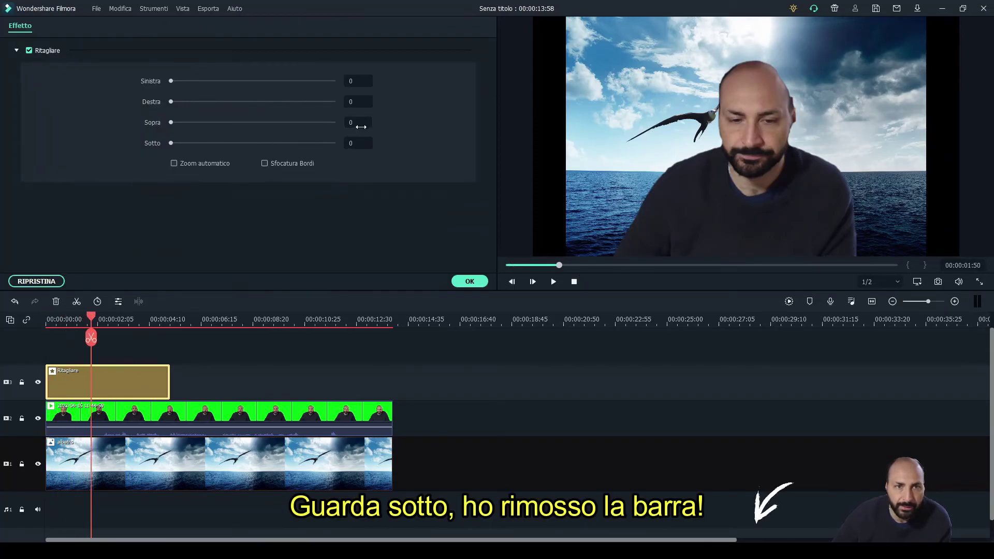
pyautogui.click(364, 120)
pyautogui.write('10')
pyautogui.press('Return')
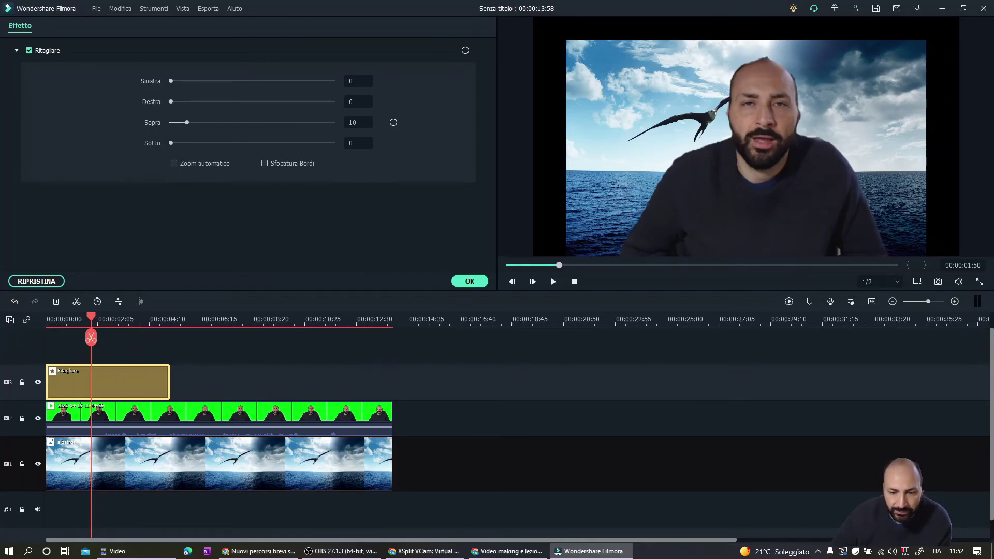
pyautogui.hotkey('alt', 'Tab')
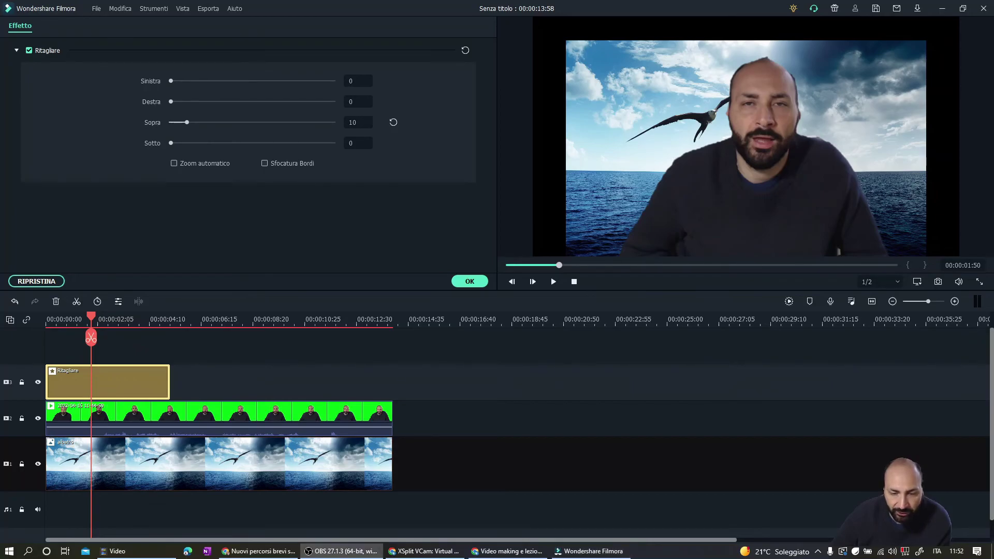